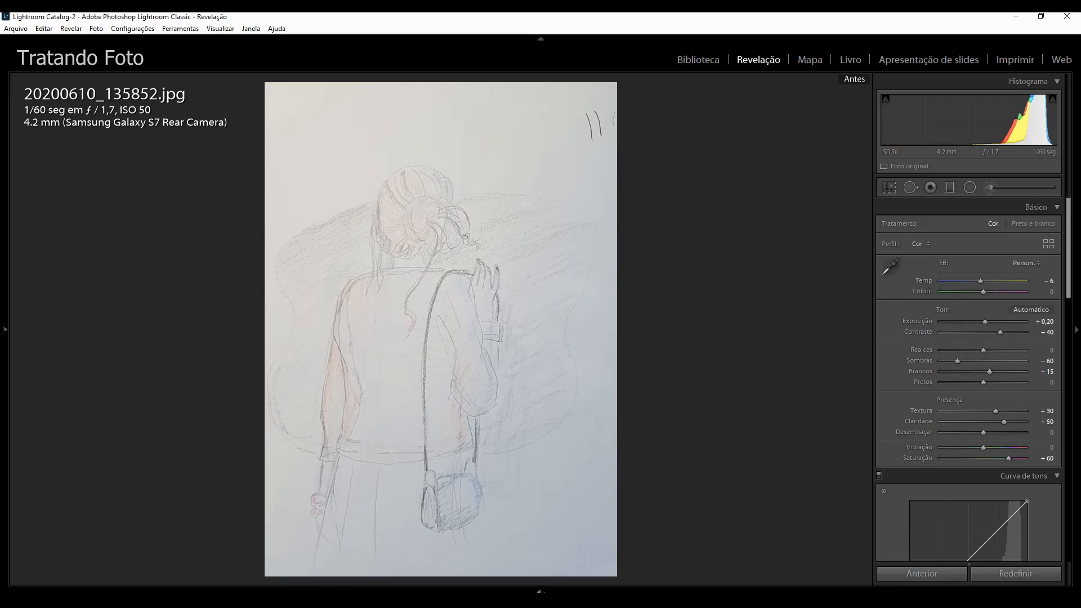
# - Compare the sketch photo's before and after views, and look at the neighbouring photo before returning to 20200610_135852.jpg
pyautogui.press('\\')
pyautogui.press('Right')
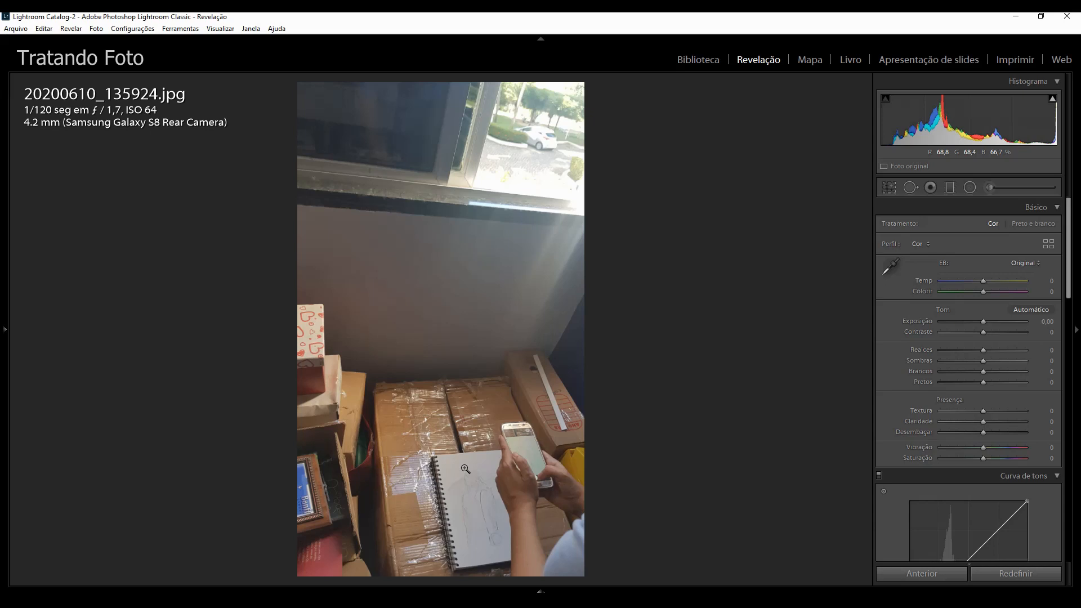
pyautogui.press('Left')
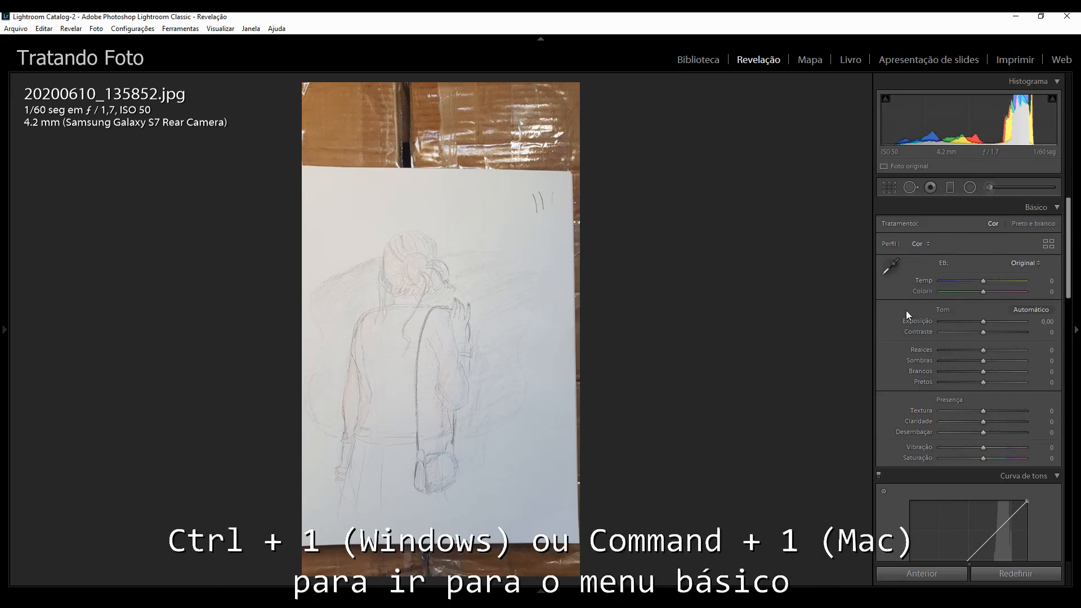
# - Crop the sketch photo to the sheet of paper with the aspect ratio unlocked, cutting off the cardboard background
pyautogui.click(893, 189)
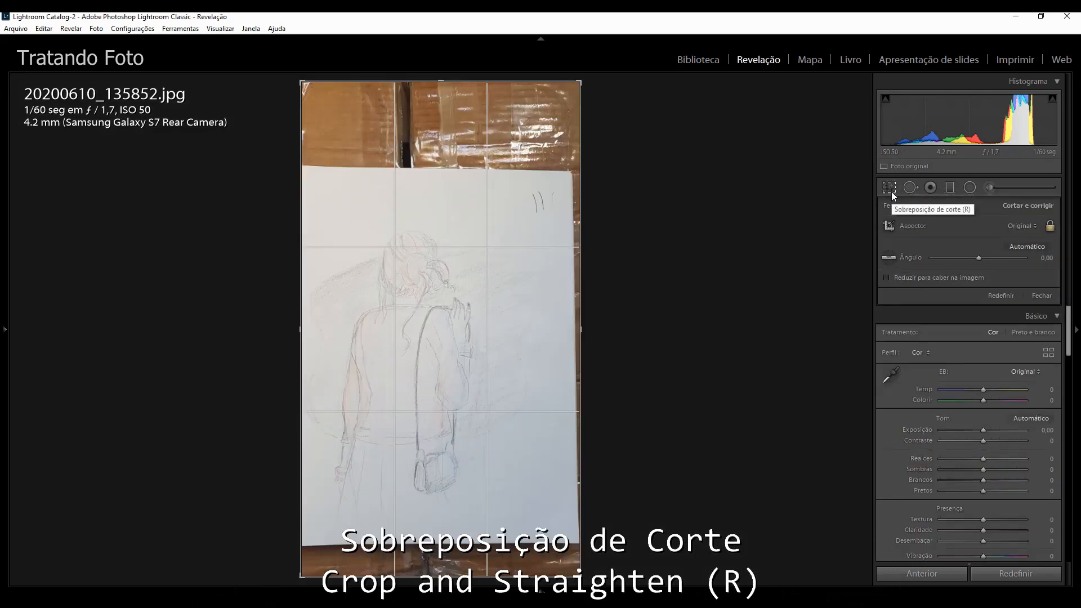
pyautogui.click(1051, 225)
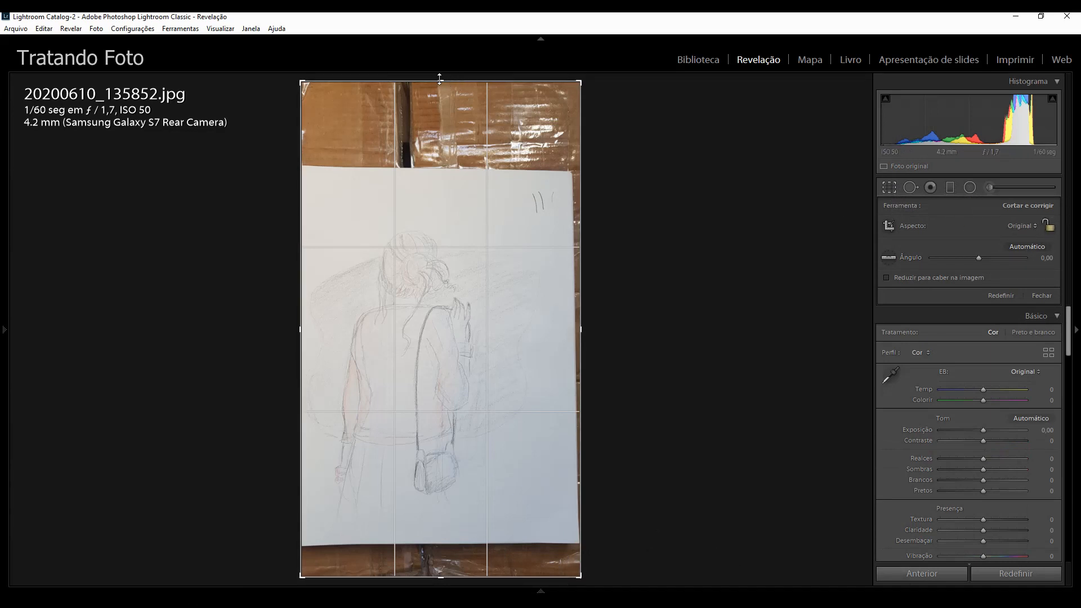
pyautogui.moveTo(442, 79); pyautogui.dragTo(450, 129)
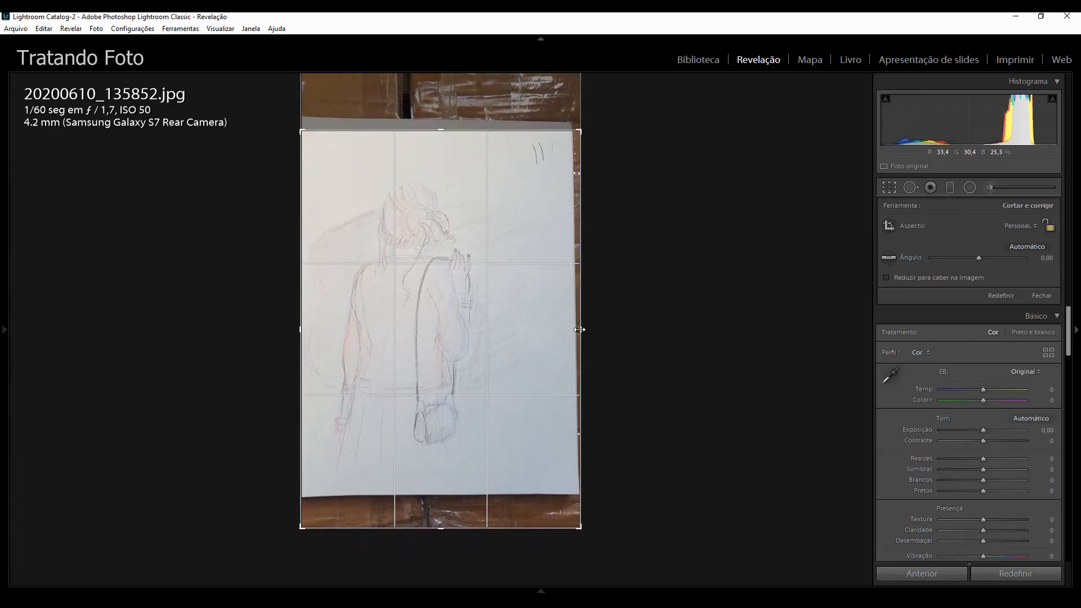
pyautogui.moveTo(581, 330); pyautogui.dragTo(567, 329)
pyautogui.moveTo(401, 528); pyautogui.dragTo(414, 495)
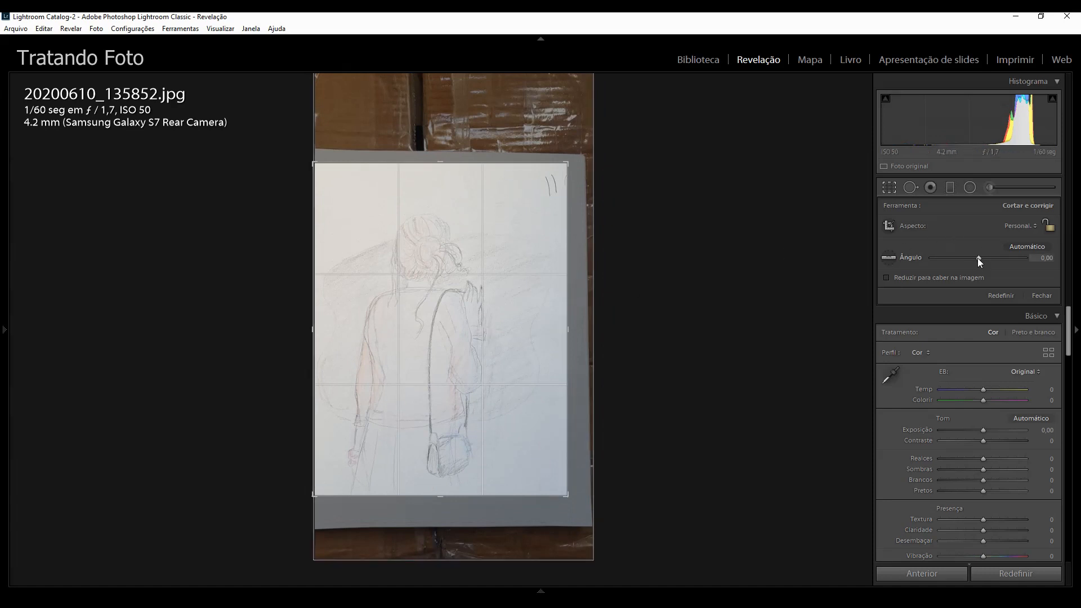
pyautogui.moveTo(978, 258)
pyautogui.mouseDown()
pyautogui.moveTo(950, 257)
pyautogui.moveTo(976, 259)
pyautogui.mouseUp()
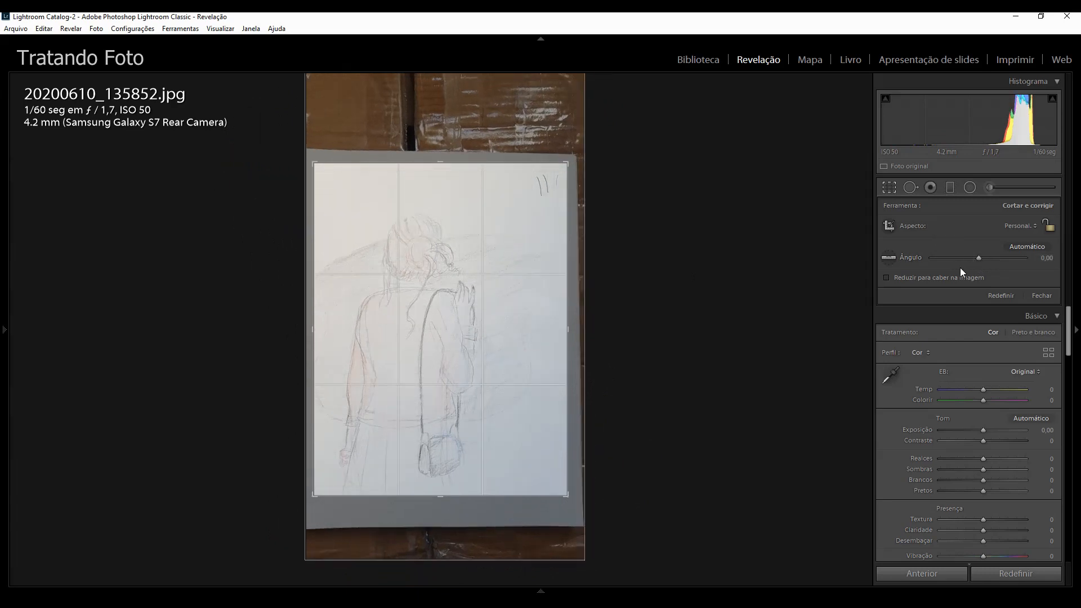
pyautogui.press('Return')
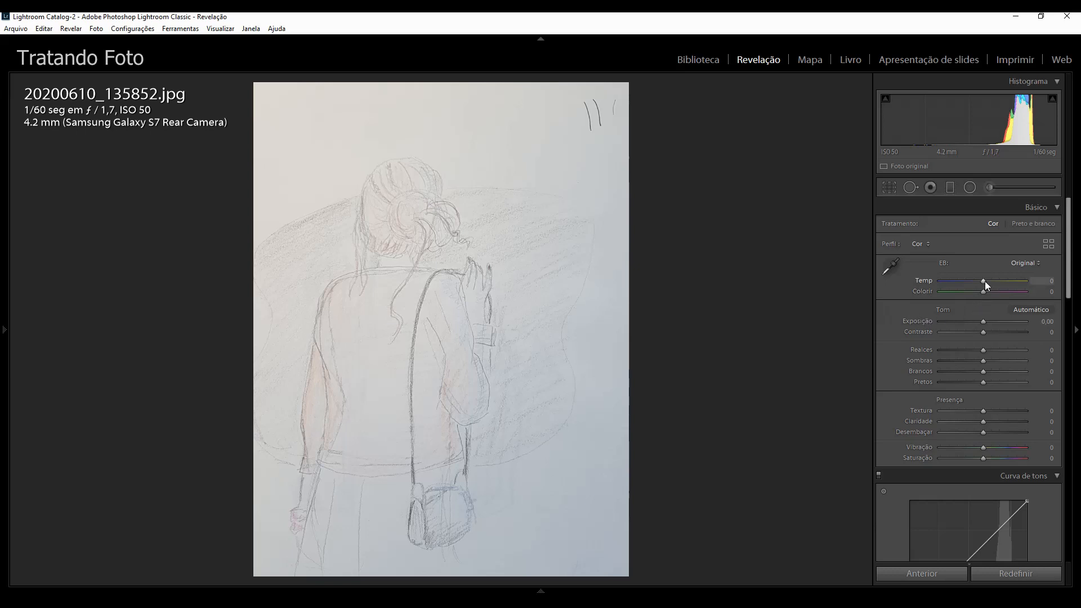
# - Try cooler white balance temperatures on the sketch photo and return Temp to 0
pyautogui.press('Down')
pyautogui.press('Down')
pyautogui.press('Down')
pyautogui.press('Down')
pyautogui.press('Down')
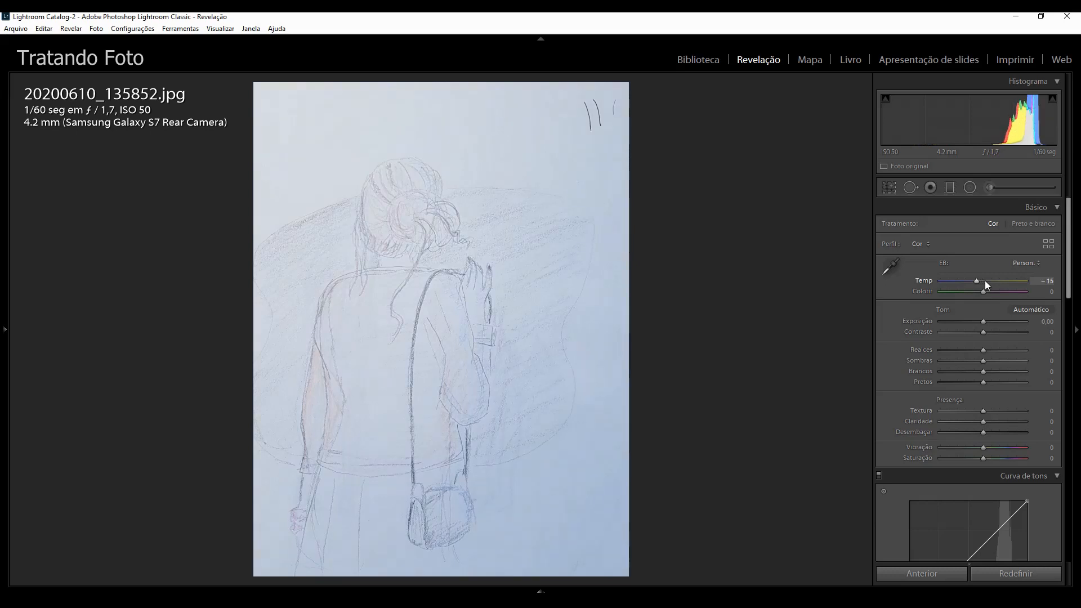
pyautogui.press('Up')
pyautogui.press('Up')
pyautogui.press('Up')
pyautogui.press('Up')
pyautogui.press('Up')
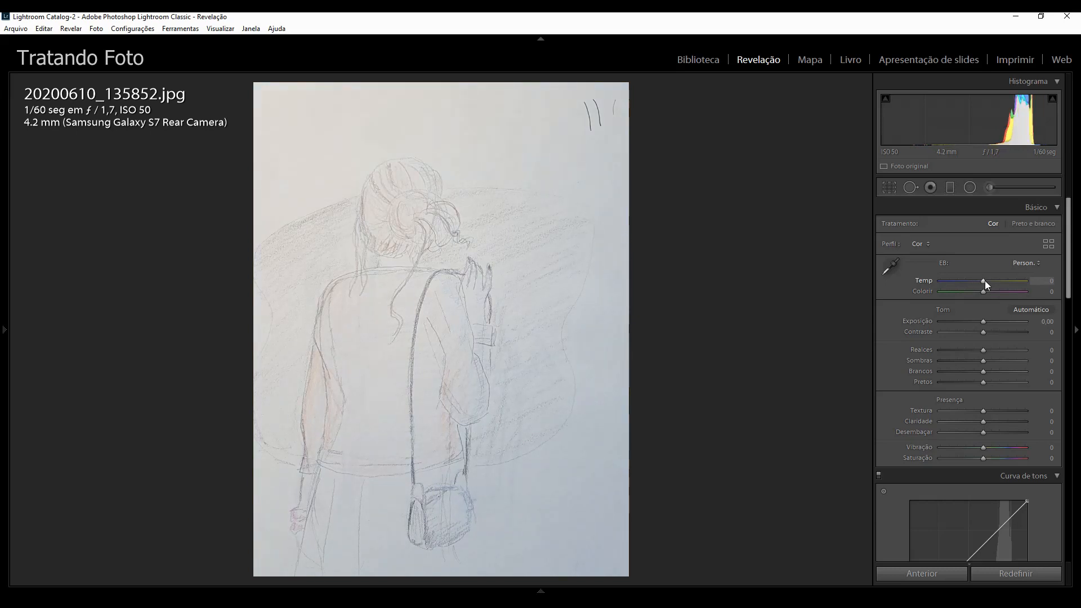
# - Cool the white balance slightly by setting Temp to -6
pyautogui.press('Down')
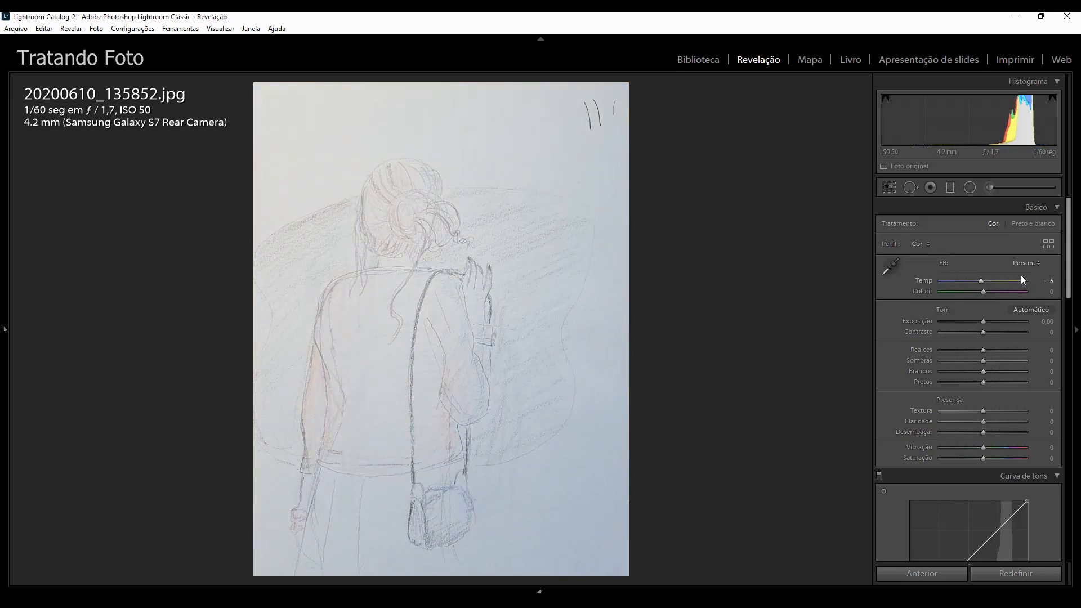
pyautogui.click(1047, 281)
pyautogui.write('-6')
pyautogui.press('Return')
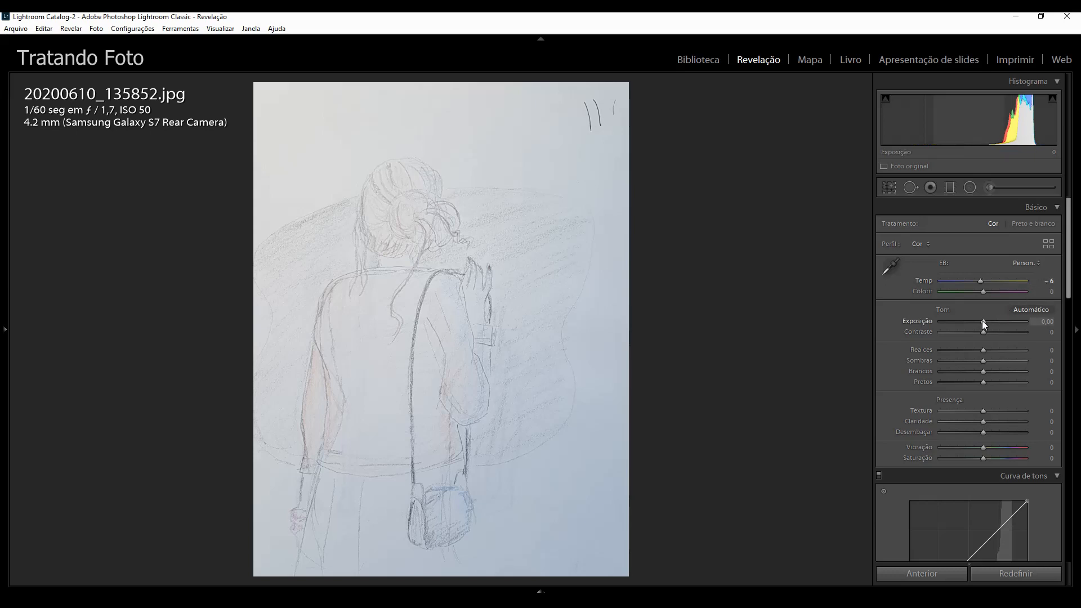
# - Try brightening the sketch by raising the exposure (Exposição) to +0,80
pyautogui.press('Up')
pyautogui.press('Up')
pyautogui.press('Up')
pyautogui.press('Up')
pyautogui.press('Up')
pyautogui.press('Up')
pyautogui.press('Up')
pyautogui.press('Up')
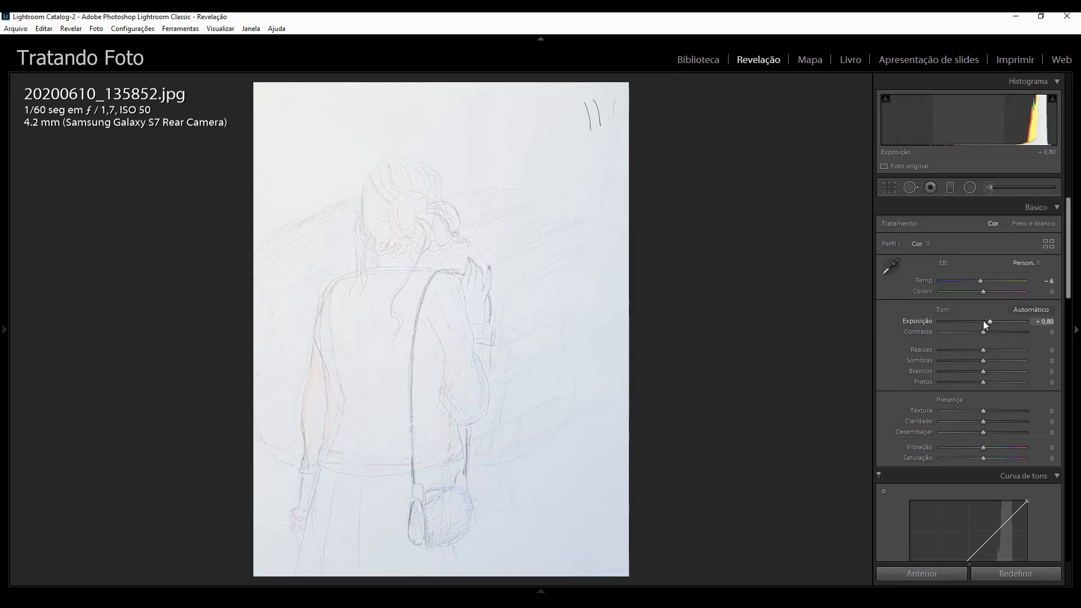
# - Set the exposure (Exposição) to +0,10
pyautogui.press('Down')
pyautogui.press('Down')
pyautogui.press('Down')
pyautogui.press('Down')
pyautogui.press('Down')
pyautogui.press('Down')
pyautogui.press('Down')
pyautogui.press('Down')
pyautogui.press('Up')
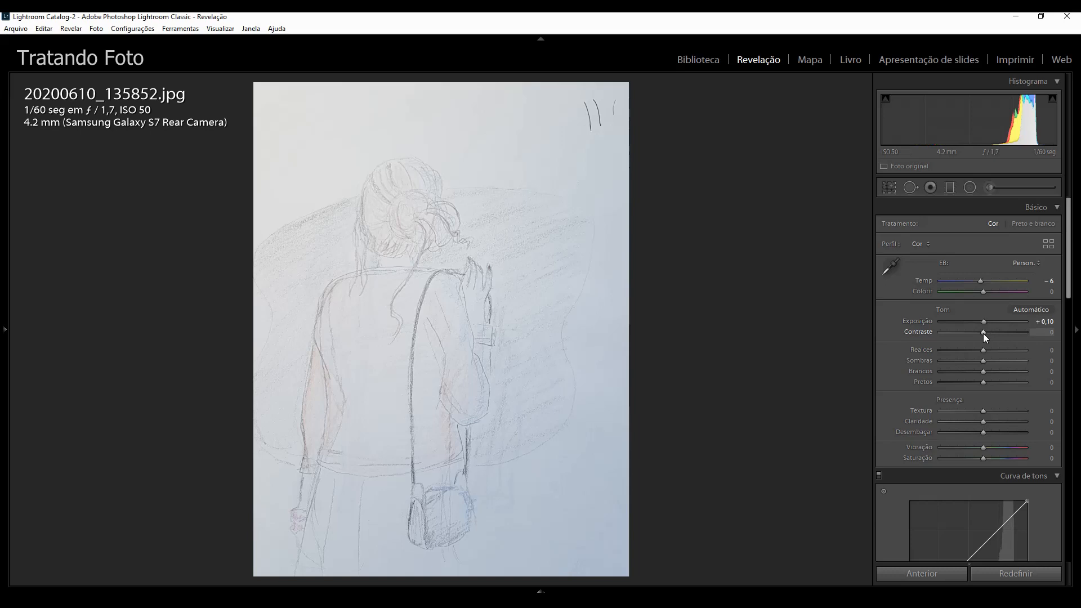
# - Set the contrast (Contraste) to +40 and compare the photo with its unedited version
pyautogui.press('Up')
pyautogui.press('Up')
pyautogui.press('Up')
pyautogui.press('Up')
pyautogui.press('Up')
pyautogui.press('Up')
pyautogui.press('Up')
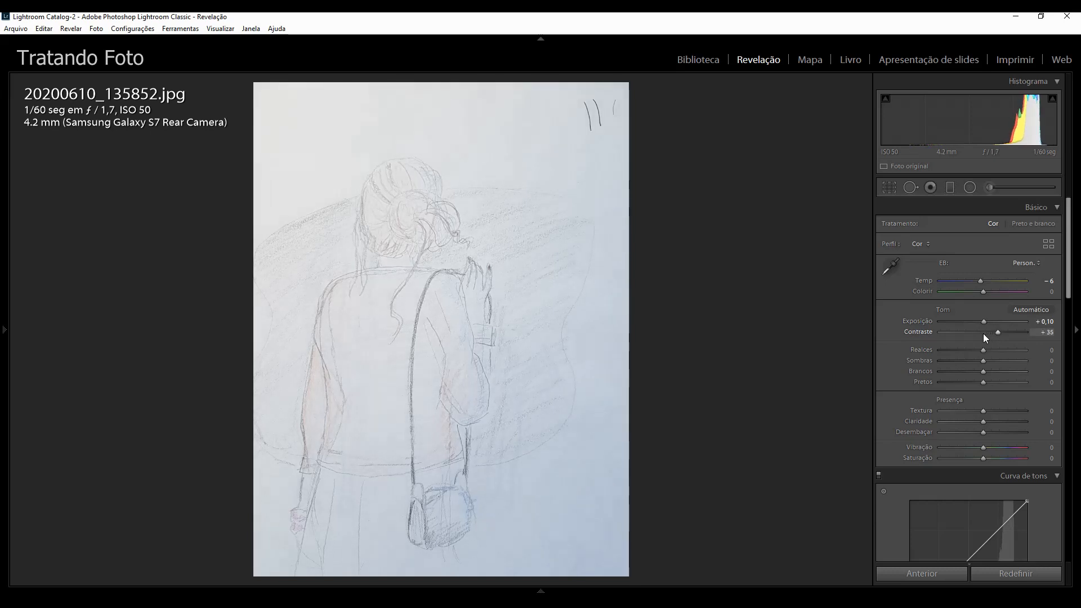
pyautogui.press('Up')
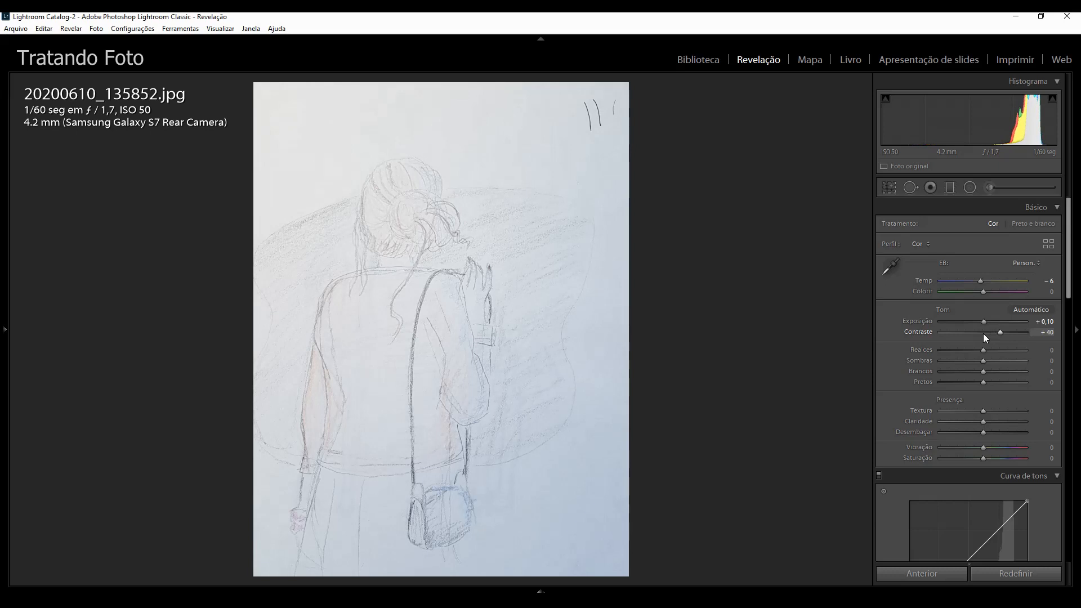
pyautogui.press('\\')
pyautogui.press('\\')
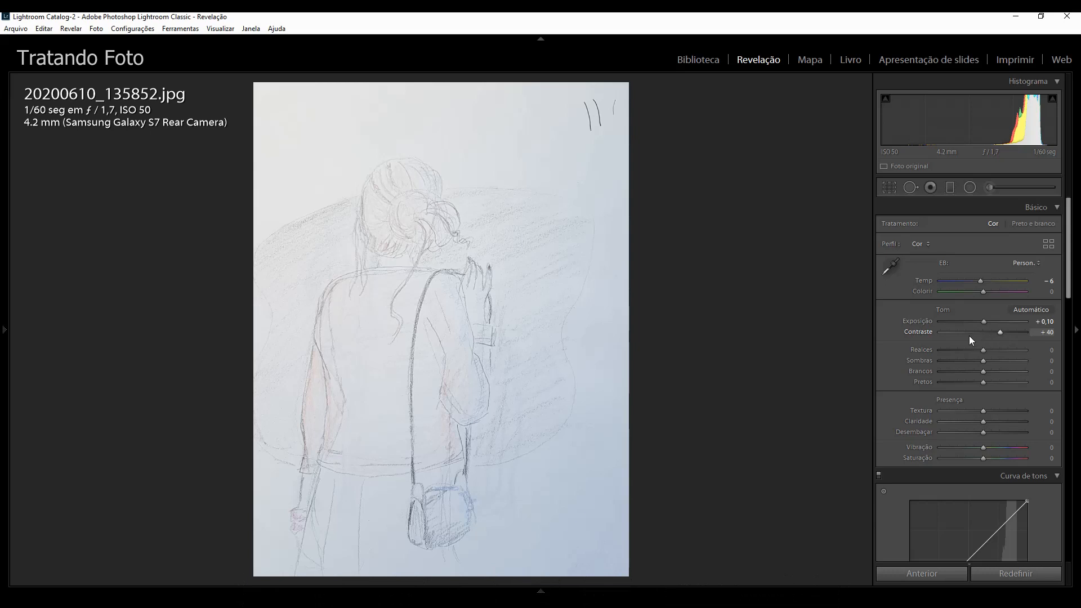
# - Try lowering the highlights (Realces) to -56 and raising them above zero, undoing both changes
pyautogui.click(958, 350)
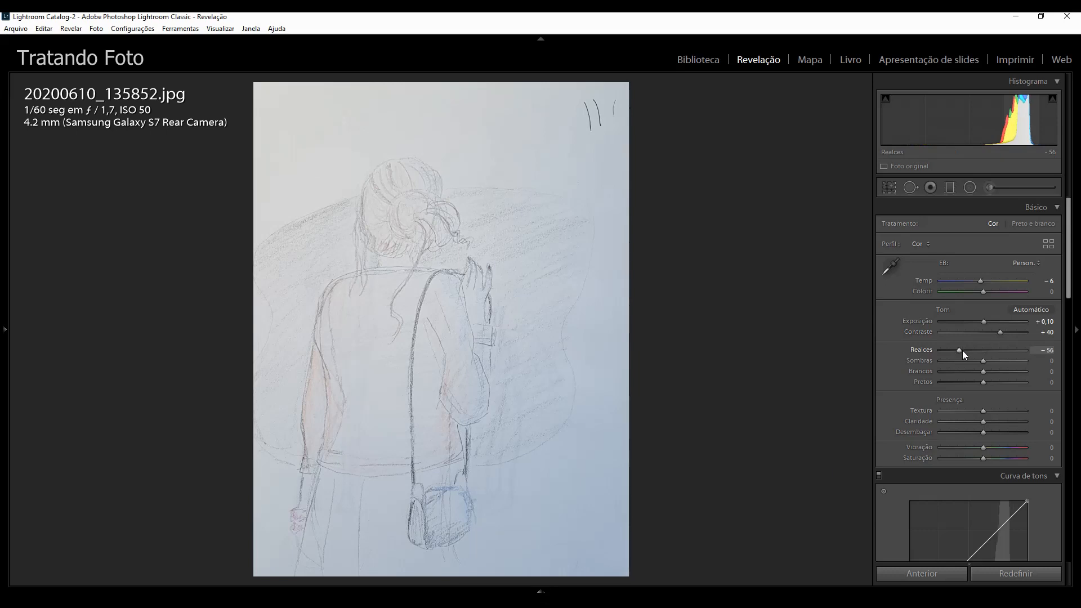
pyautogui.hotkey('ctrl', 'z')
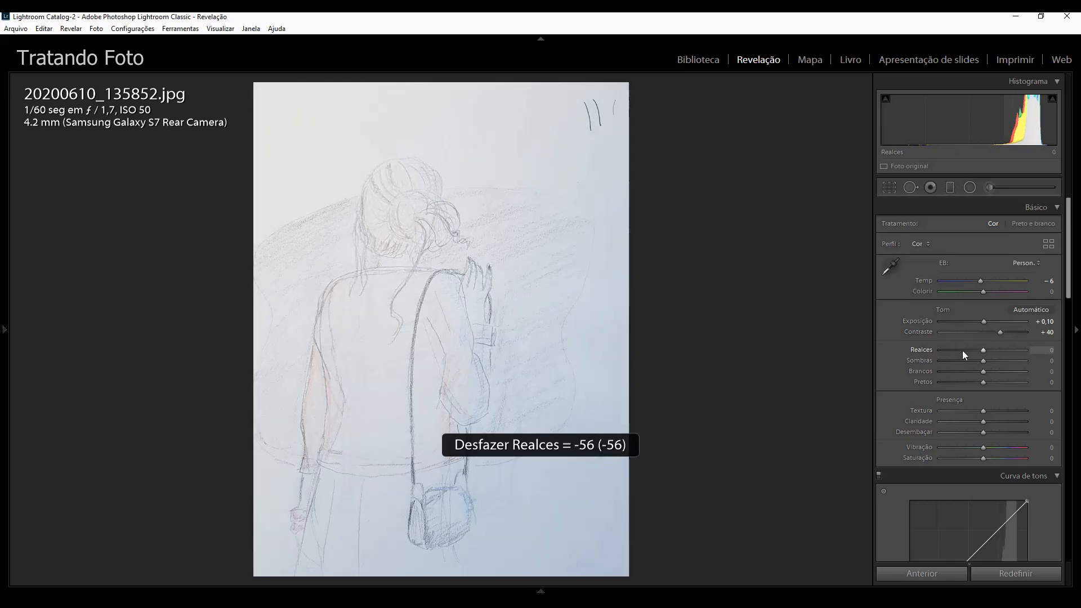
pyautogui.click(1015, 349)
pyautogui.hotkey('ctrl', 'z')
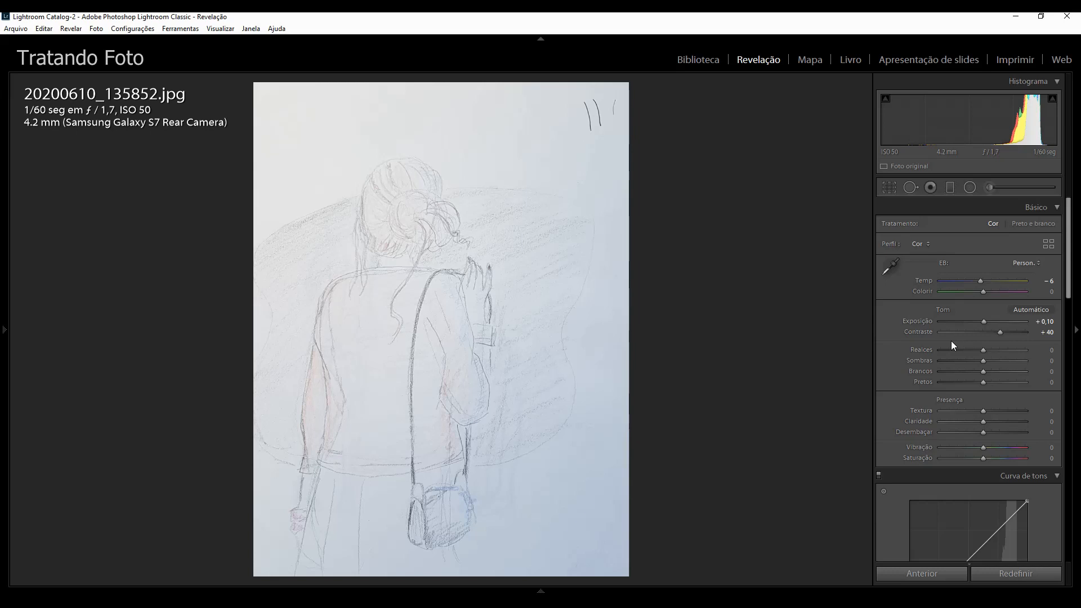
# - Compare the shadows (Sombras) at +88 and -34, and set them to -60
pyautogui.click(1020, 364)
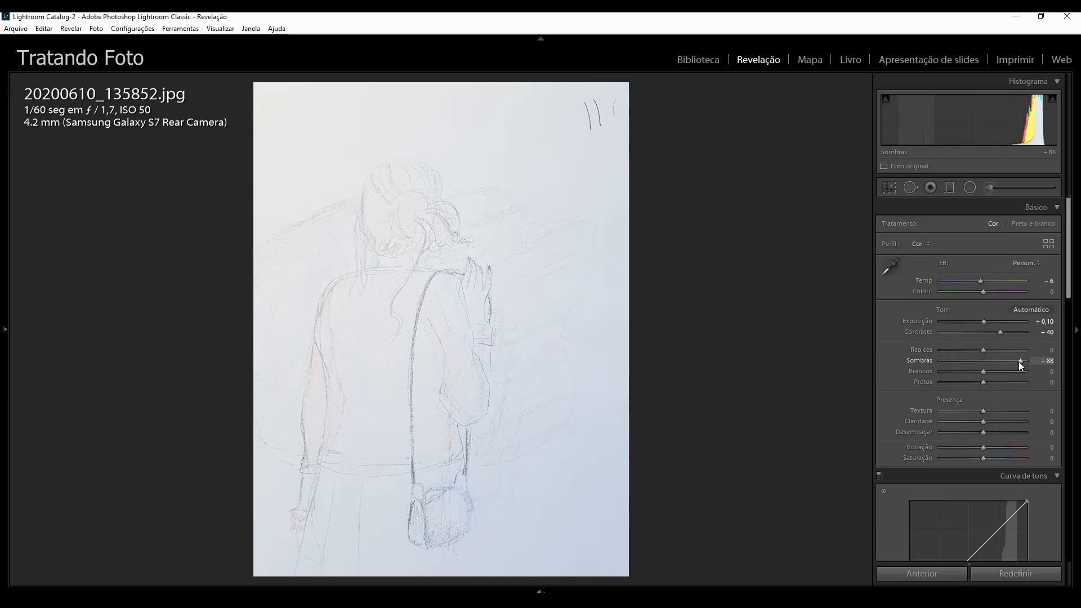
pyautogui.click(969, 361)
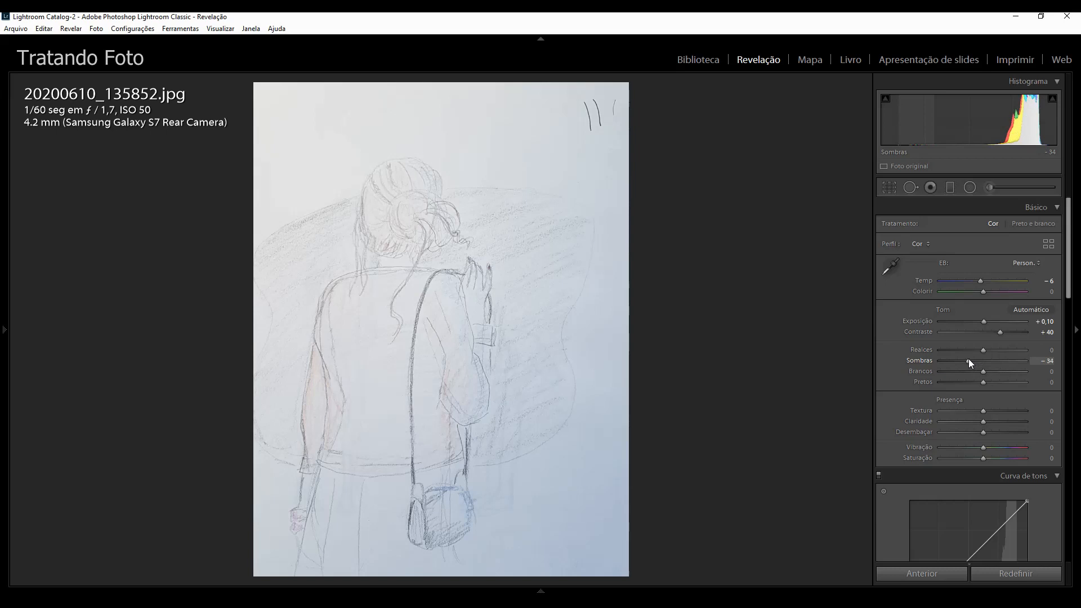
pyautogui.click(1048, 361)
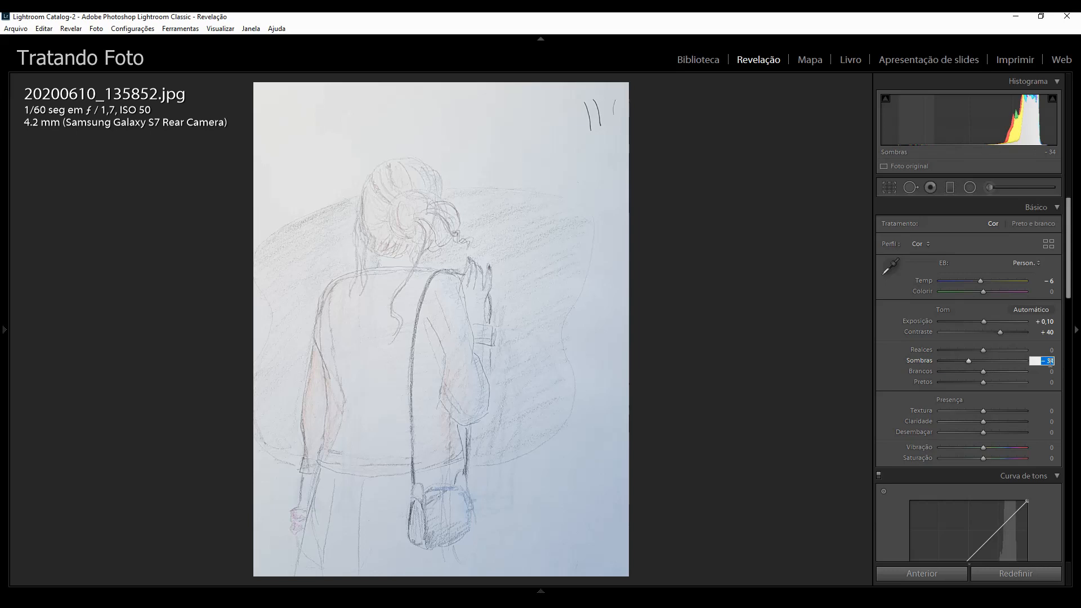
pyautogui.write('0')
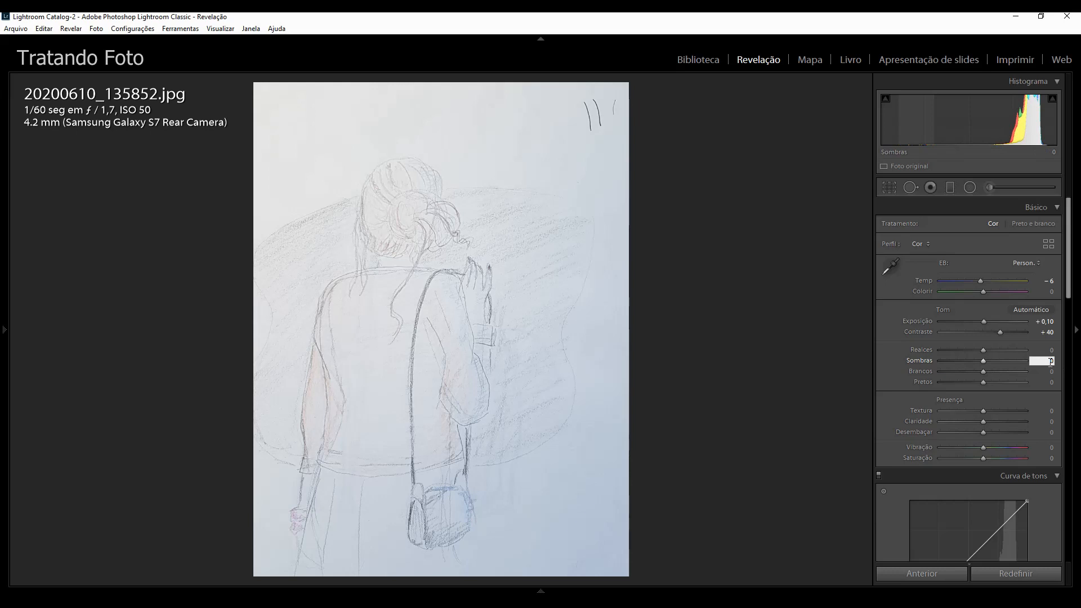
pyautogui.write('-60')
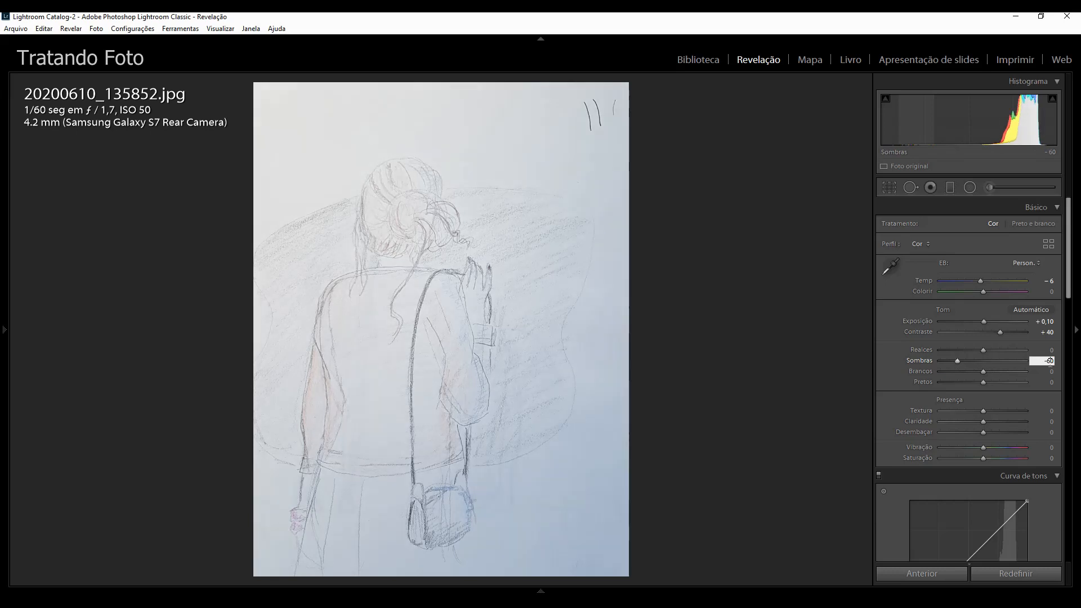
pyautogui.press('Return')
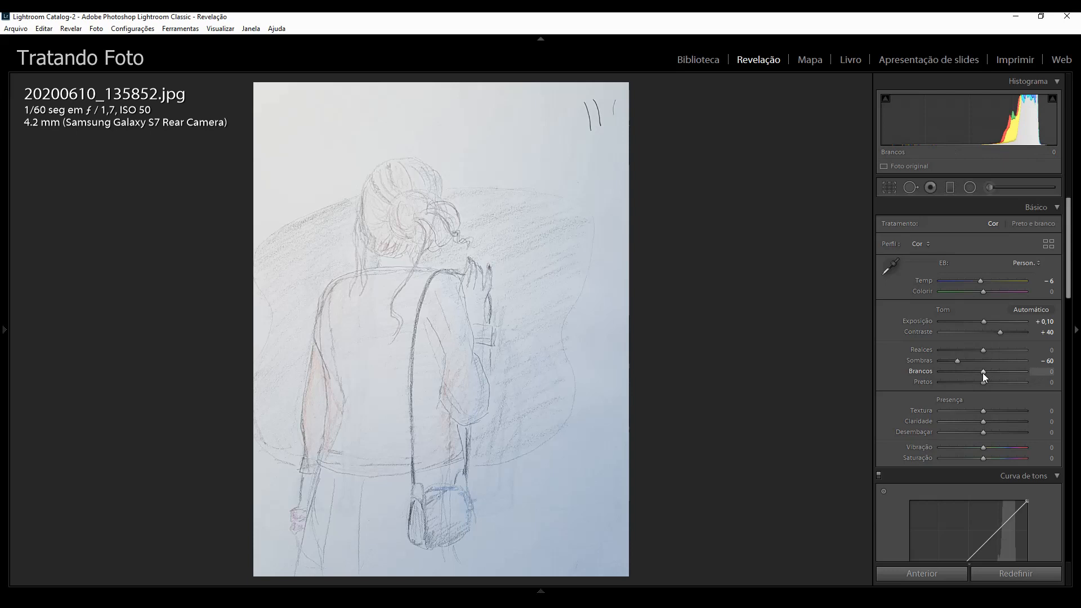
# - Try raising and lowering the whites (Brancos) across a wide range to compare their effect on the paper
pyautogui.press('Up')
pyautogui.press('Up')
pyautogui.press('Up')
pyautogui.press('Up')
pyautogui.press('Up')
pyautogui.press('Up')
pyautogui.press('Up')
pyautogui.press('Up')
pyautogui.press('Up')
pyautogui.press('Up')
pyautogui.press('Up')
pyautogui.press('Up')
pyautogui.press('Up')
pyautogui.press('Down')
pyautogui.press('Down')
pyautogui.press('Down')
pyautogui.press('Down')
pyautogui.press('Down')
pyautogui.press('Down')
pyautogui.press('Down')
pyautogui.press('Down')
pyautogui.press('Down')
pyautogui.press('Down')
pyautogui.press('Down')
pyautogui.press('Down')
pyautogui.press('Down')
pyautogui.press('Down')
pyautogui.press('Down')
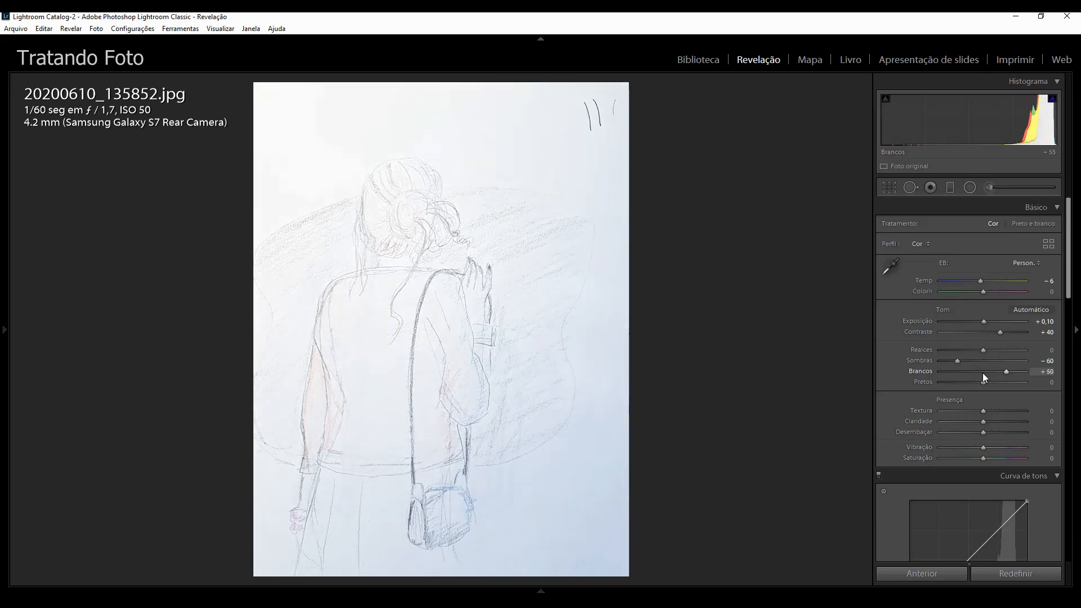
# - Set the whites (Brancos) to +15
pyautogui.press('Up')
pyautogui.press('Up')
pyautogui.press('Up')
pyautogui.press('Up')
pyautogui.press('Up')
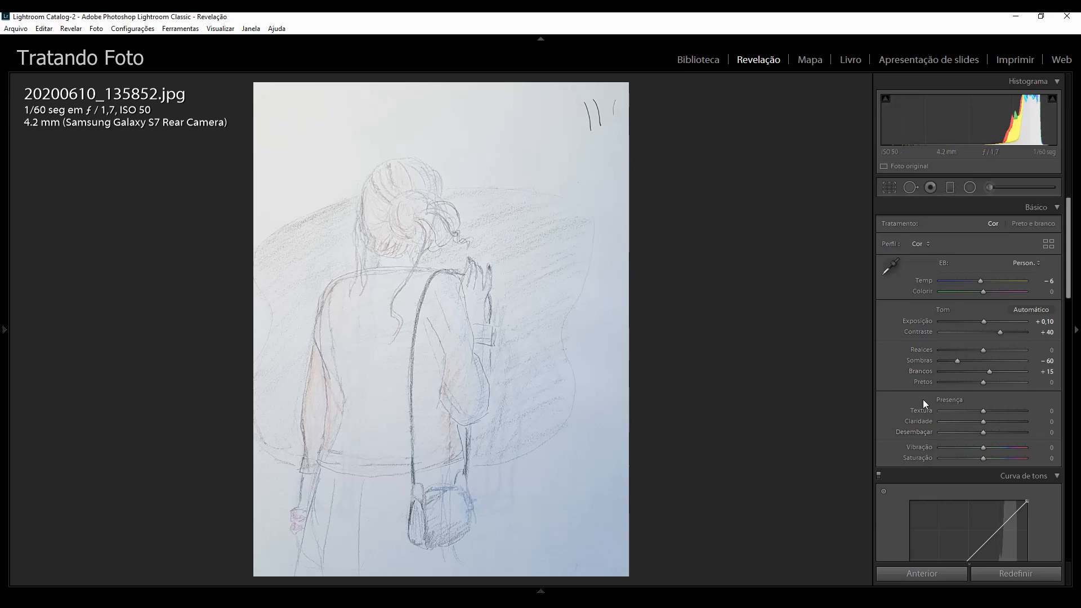
# - Try the blacks (Pretos) at -64 and -100, and reset them to 0
pyautogui.click(955, 382)
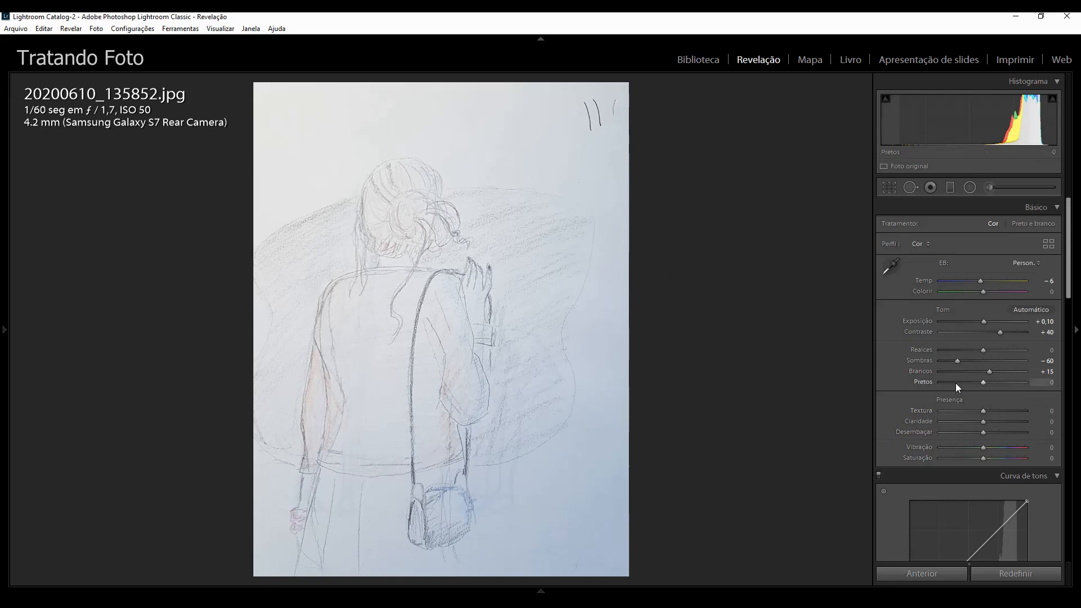
pyautogui.click(938, 384)
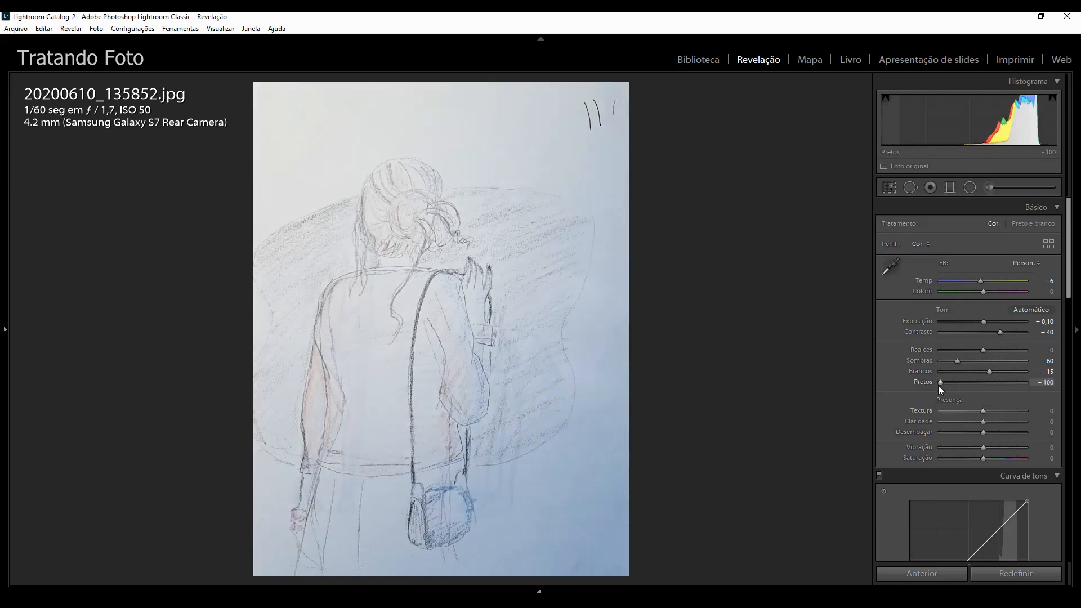
pyautogui.hotkey('ctrl', 'z')
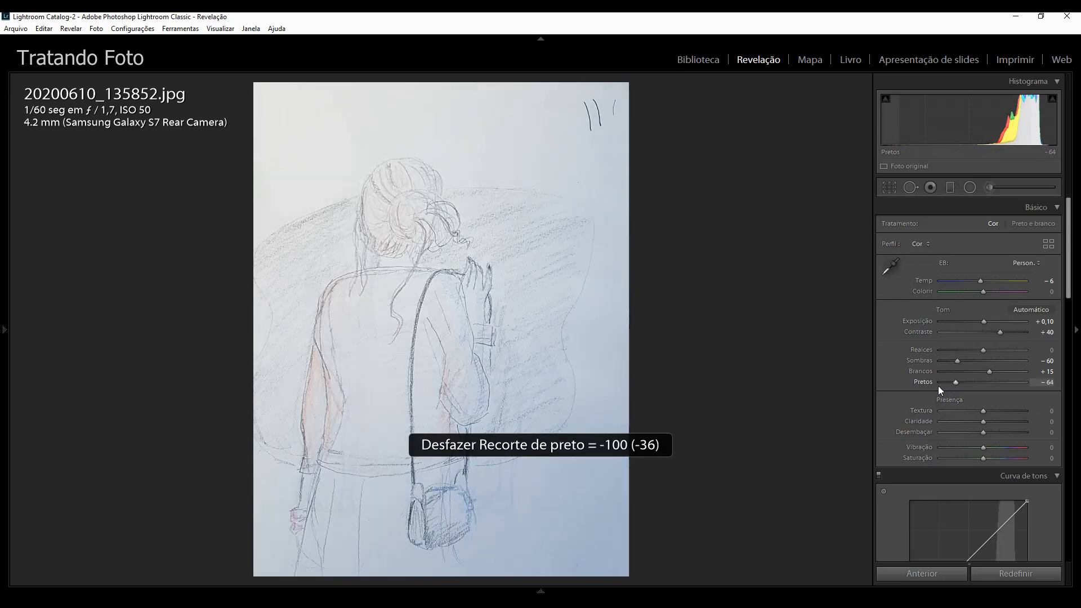
pyautogui.click(1049, 382)
pyautogui.write('0')
pyautogui.press('Return')
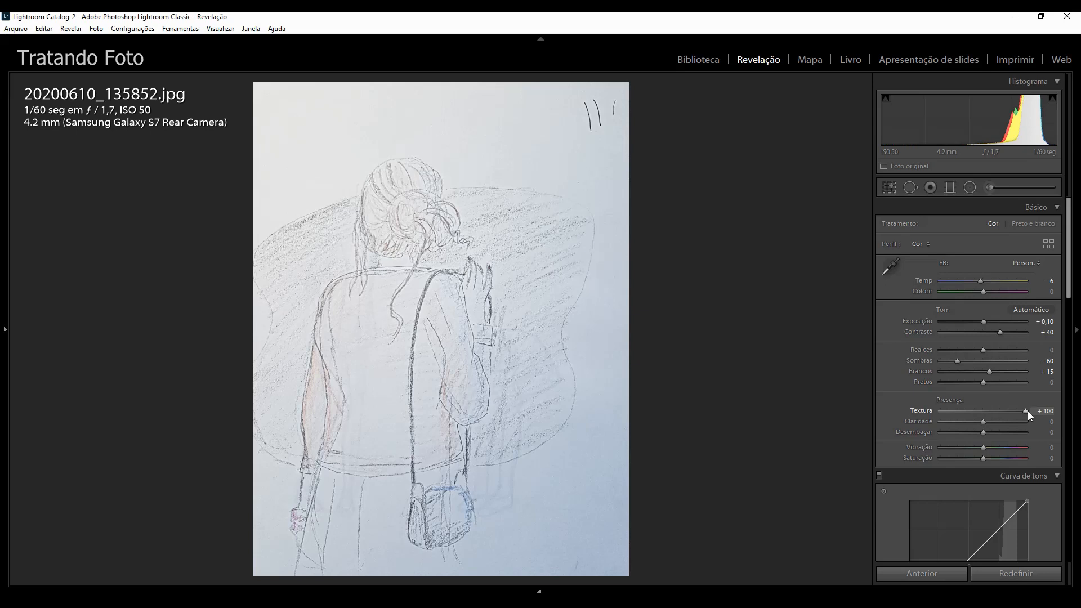
# - Compare the pencil lines with the texture (Textura) at 0 and at 100
pyautogui.click(1046, 411)
pyautogui.write('0')
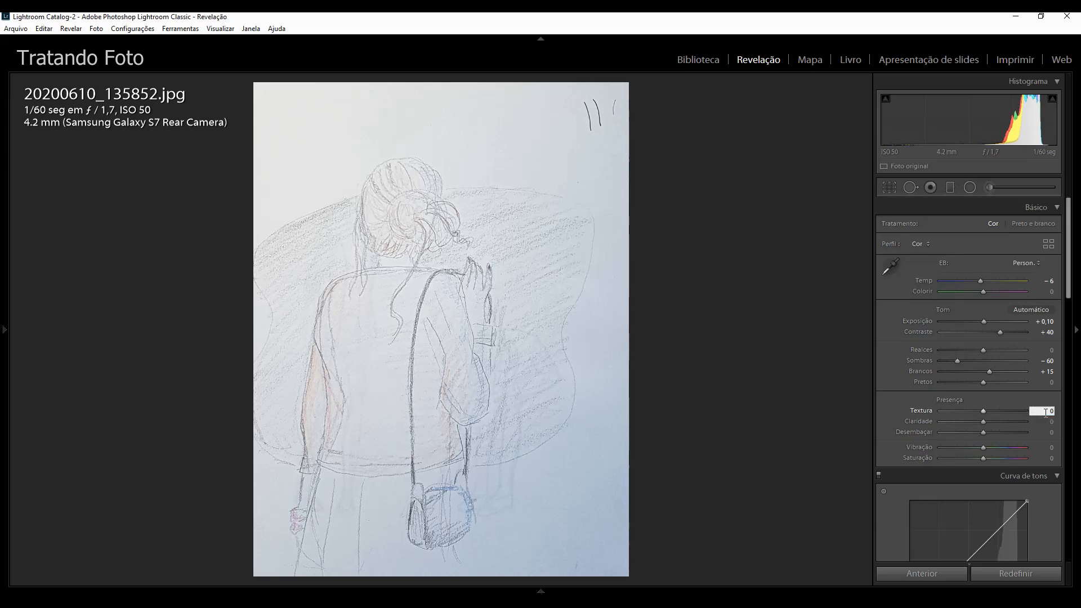
pyautogui.press('Return')
pyautogui.write('100')
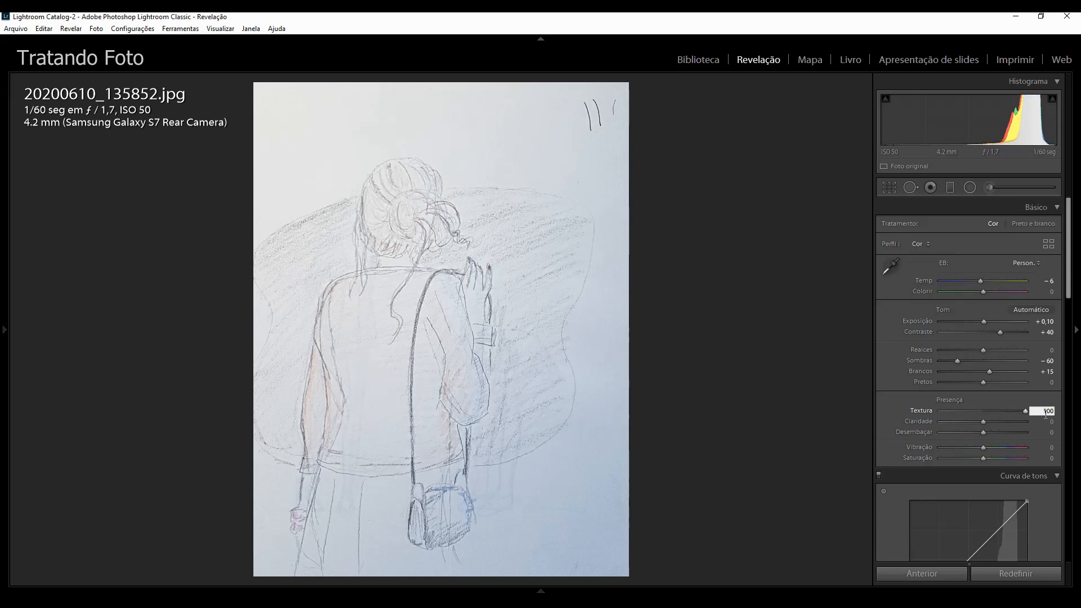
# - Set the texture (Textura) to +30
pyautogui.hotkey('shift', 'Left')
pyautogui.hotkey('shift', 'Left')
pyautogui.hotkey('shift', 'Left')
pyautogui.write('30')
pyautogui.press('Return')
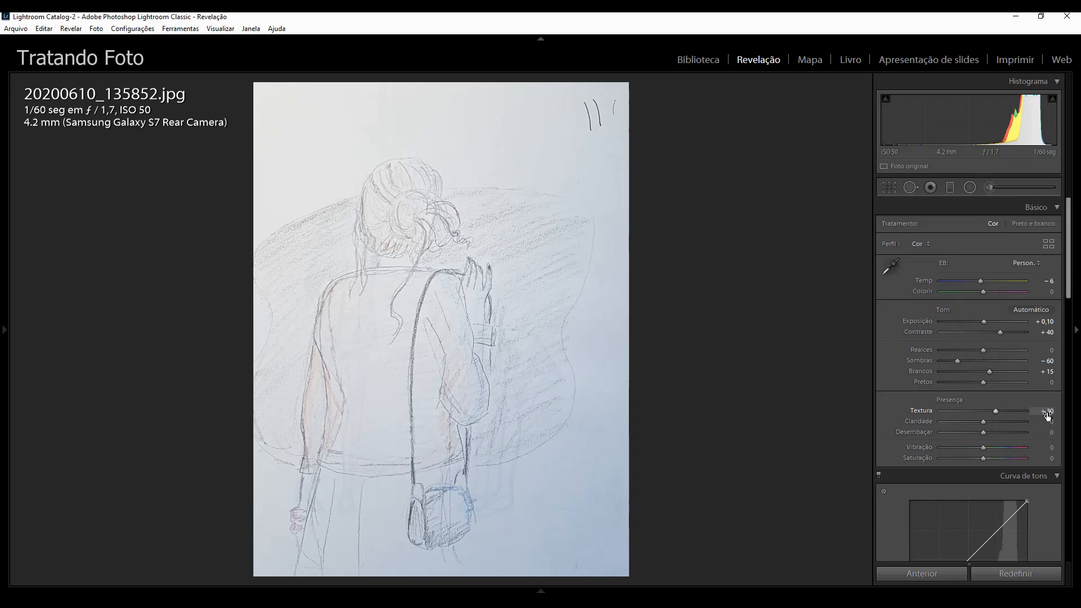
# - Set the clarity (Claridade) to +50 and compare the edited sketch with its original version
pyautogui.click(1050, 423)
pyautogui.click(1012, 421)
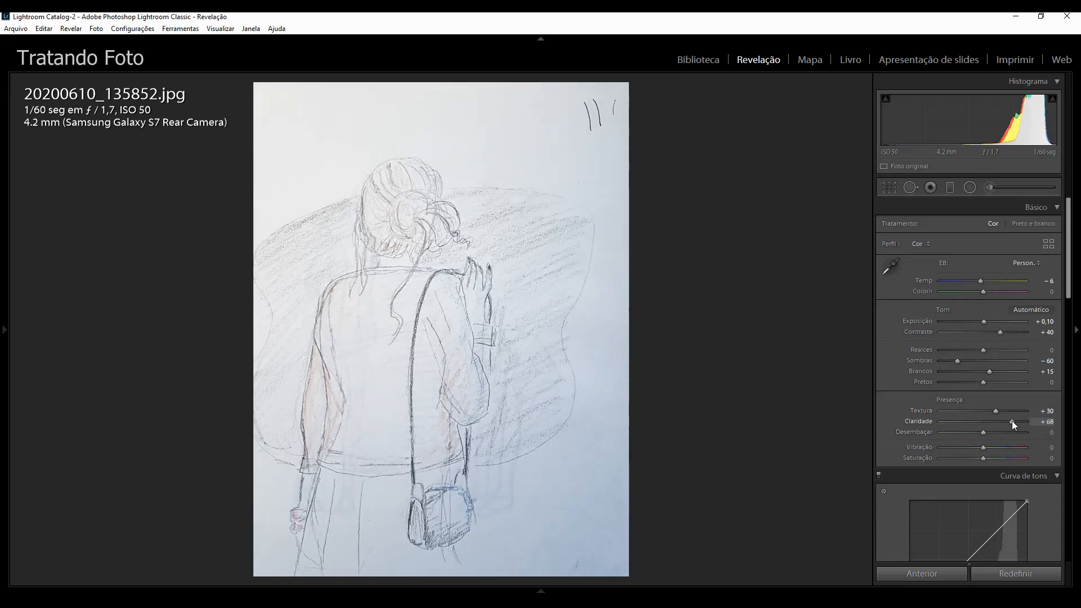
pyautogui.hotkey('ctrl', 'z')
pyautogui.click(1008, 420)
pyautogui.click(1049, 421)
pyautogui.write('50')
pyautogui.press('Return')
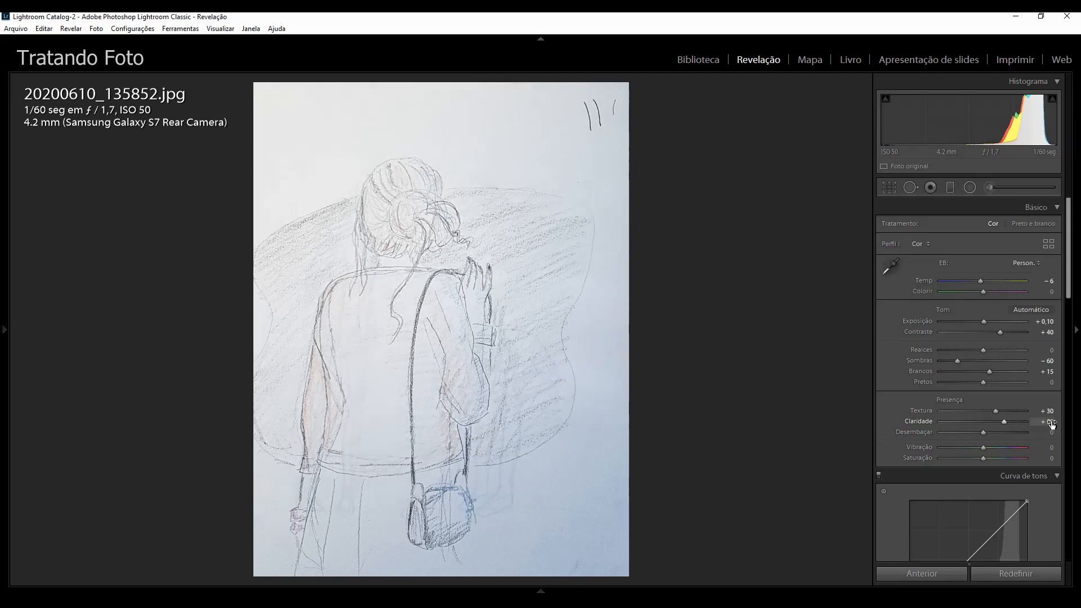
pyautogui.press('\\')
pyautogui.press('\\')
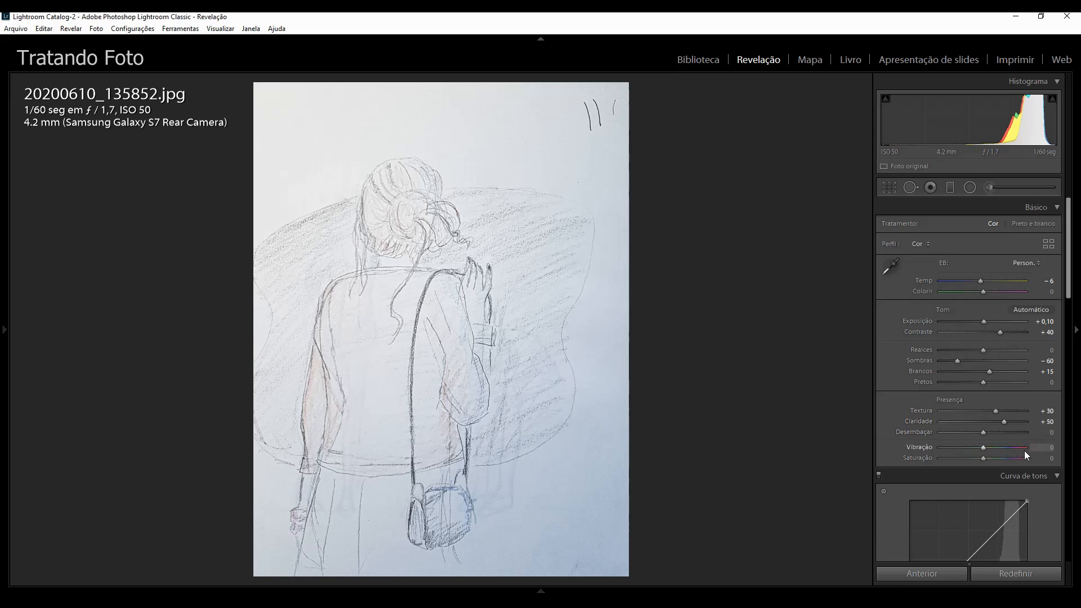
# - Try the saturation (Saturação) at +64 and -100, and set it to +60
pyautogui.click(1010, 460)
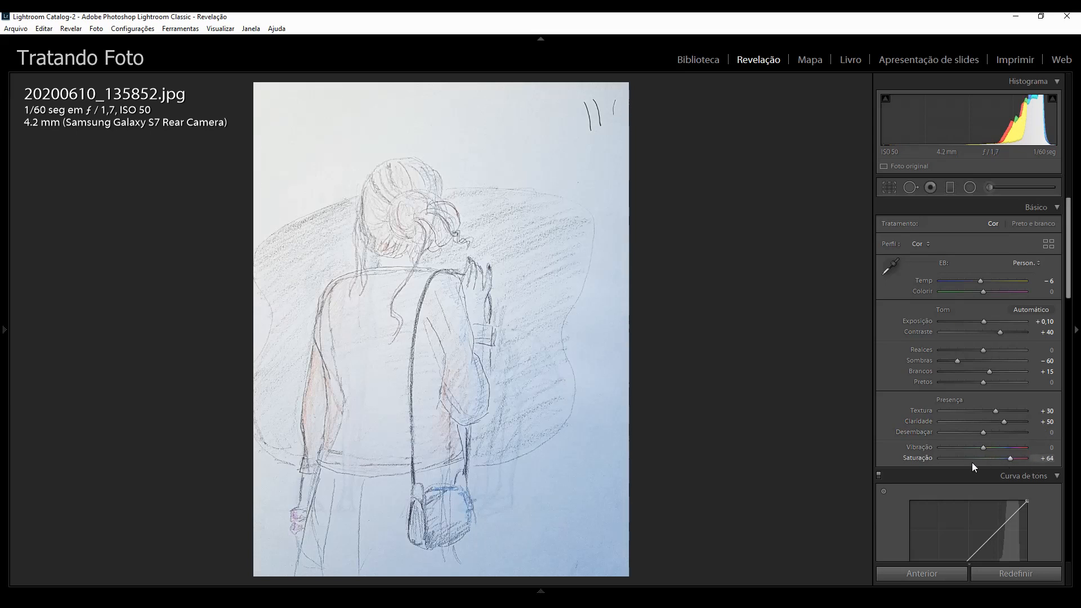
pyautogui.click(941, 458)
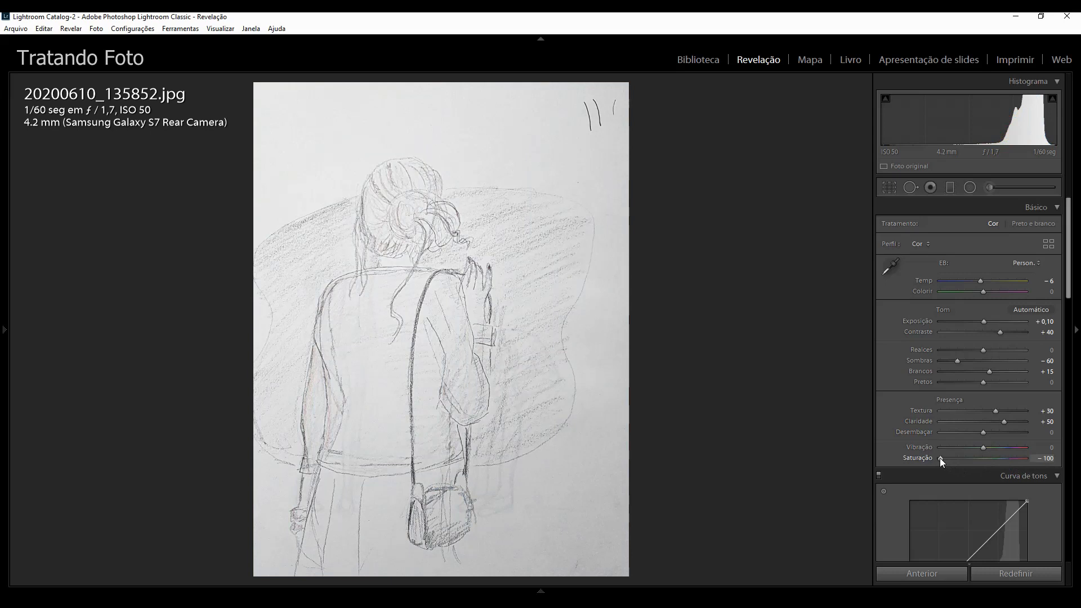
pyautogui.click(1049, 458)
pyautogui.write('60')
pyautogui.press('Return')
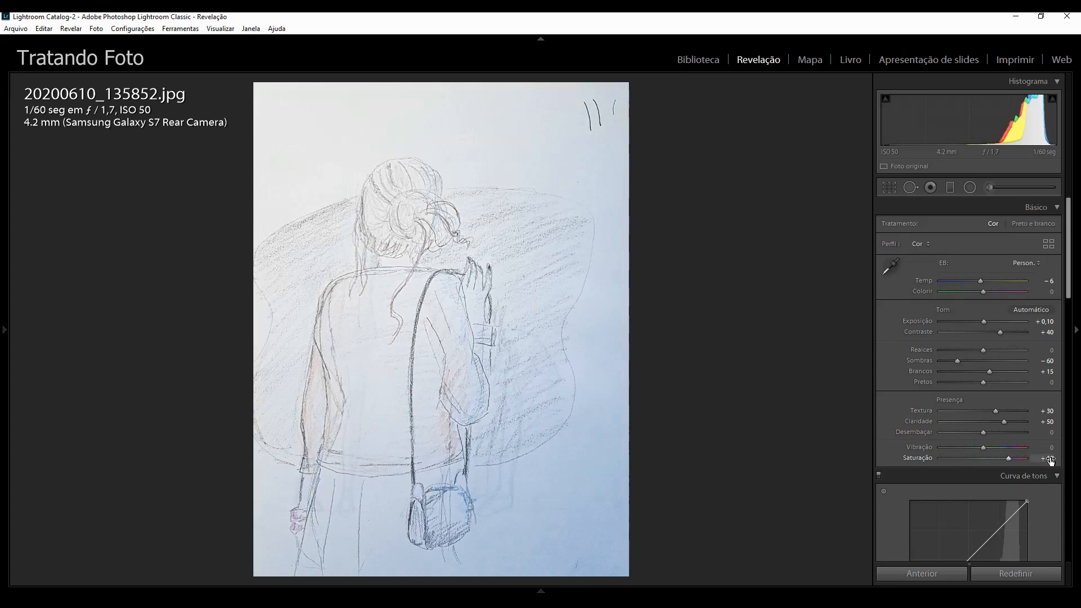